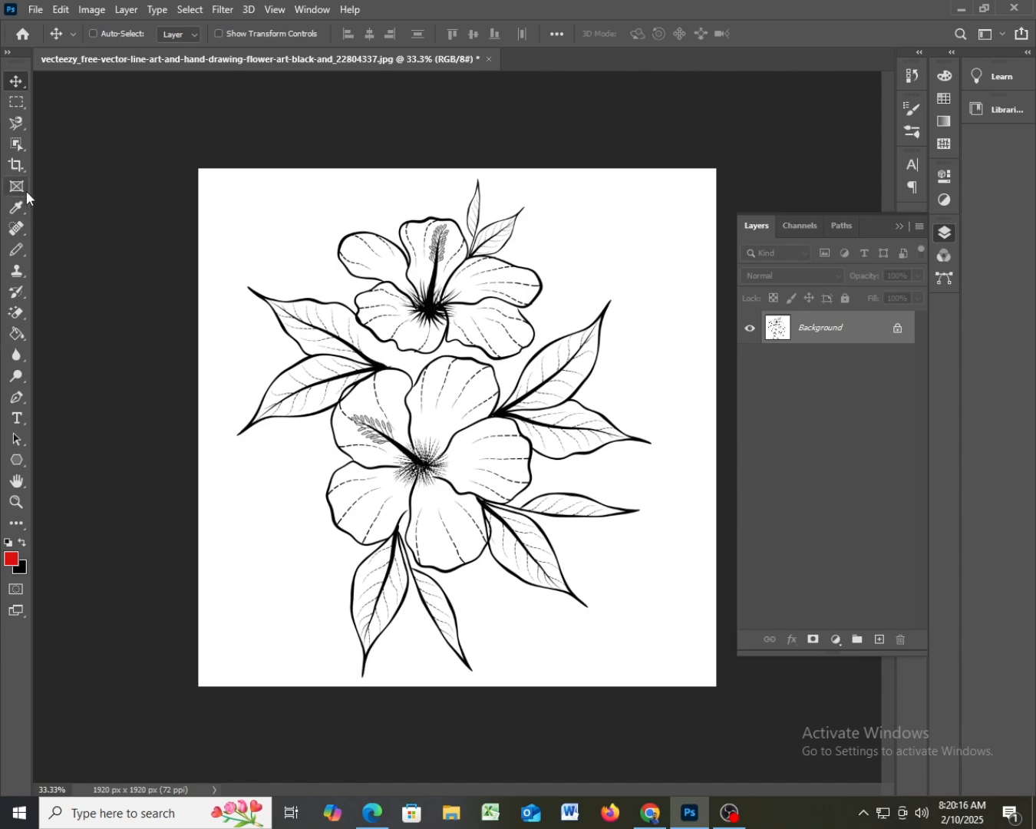
pyautogui.click(15, 336)
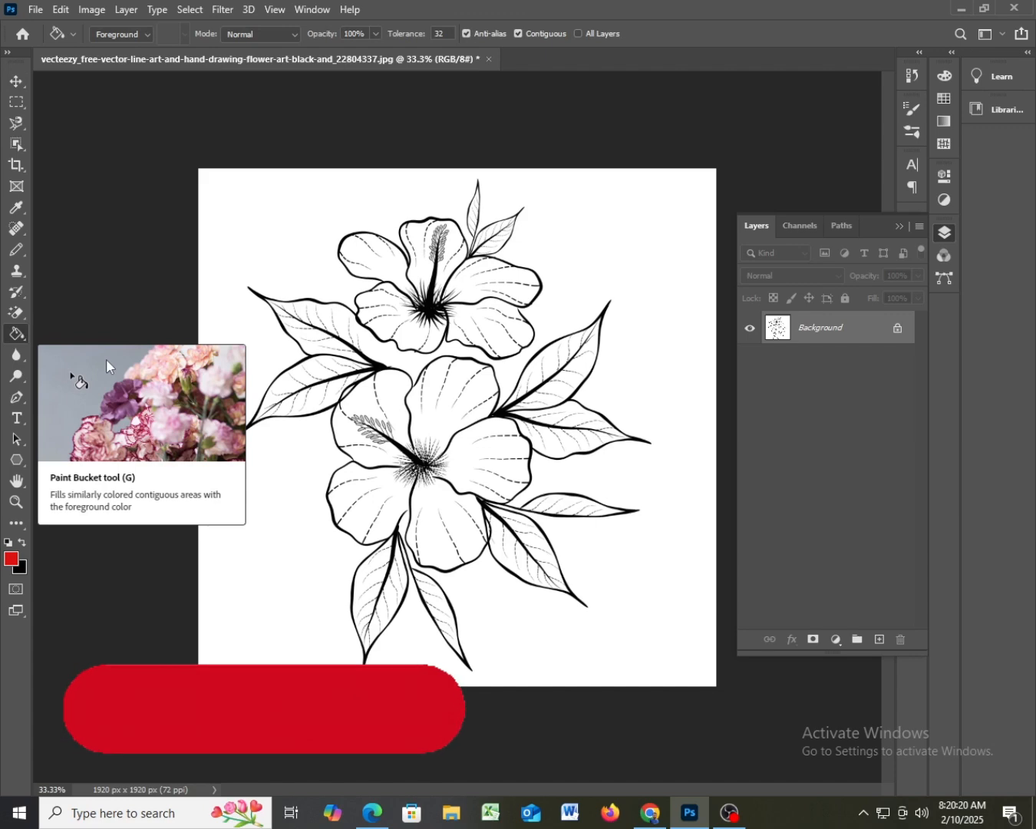
pyautogui.click(338, 316)
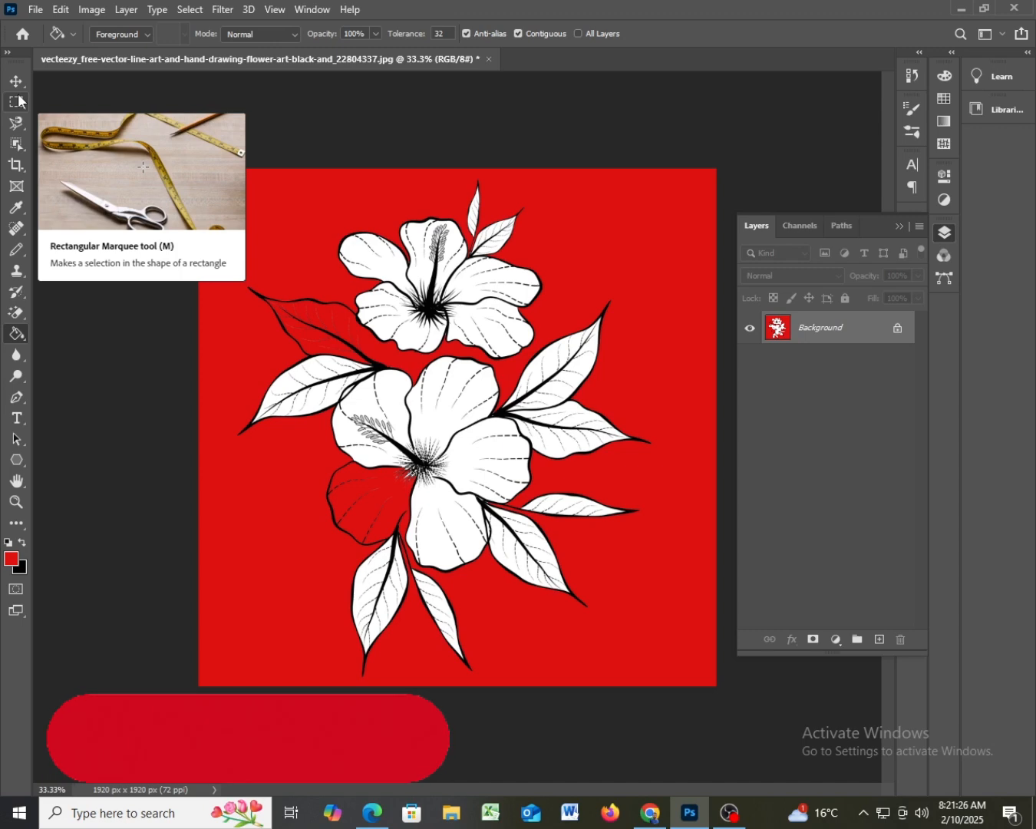
pyautogui.hotkey('ctrl', 'z')
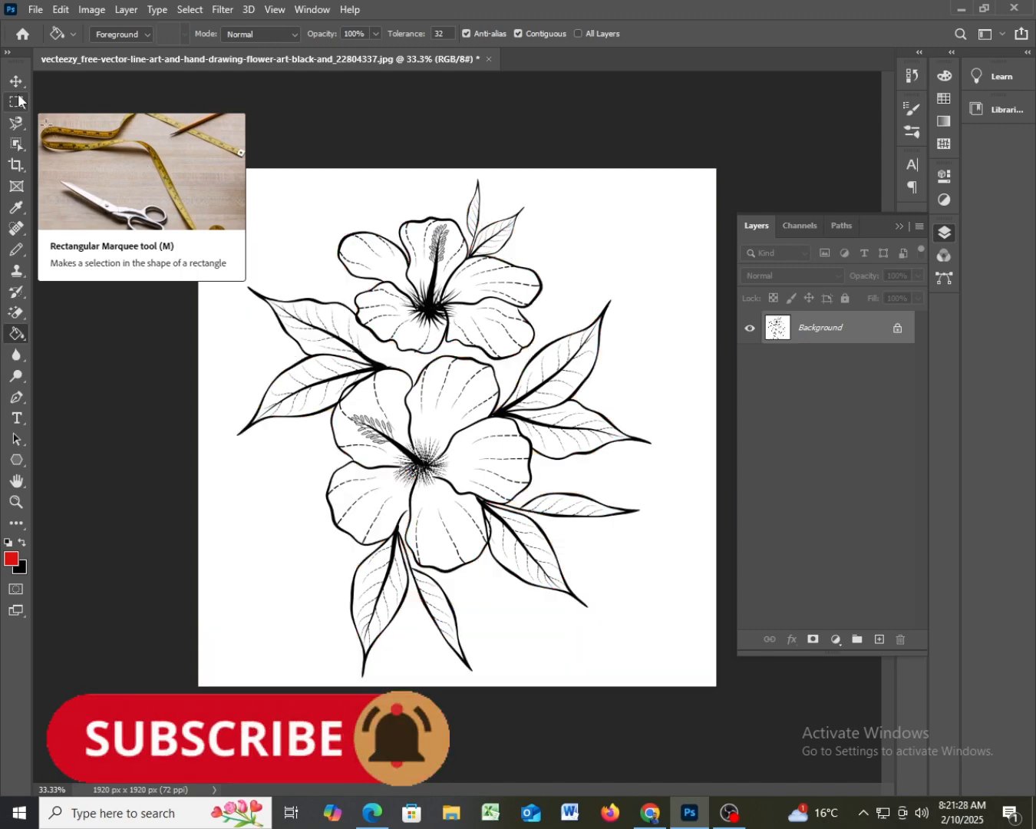
# Step: Close the gap in the large flower's lower-left petal outline with a short red stroke using the Pencil Tool
pyautogui.click(15, 254)
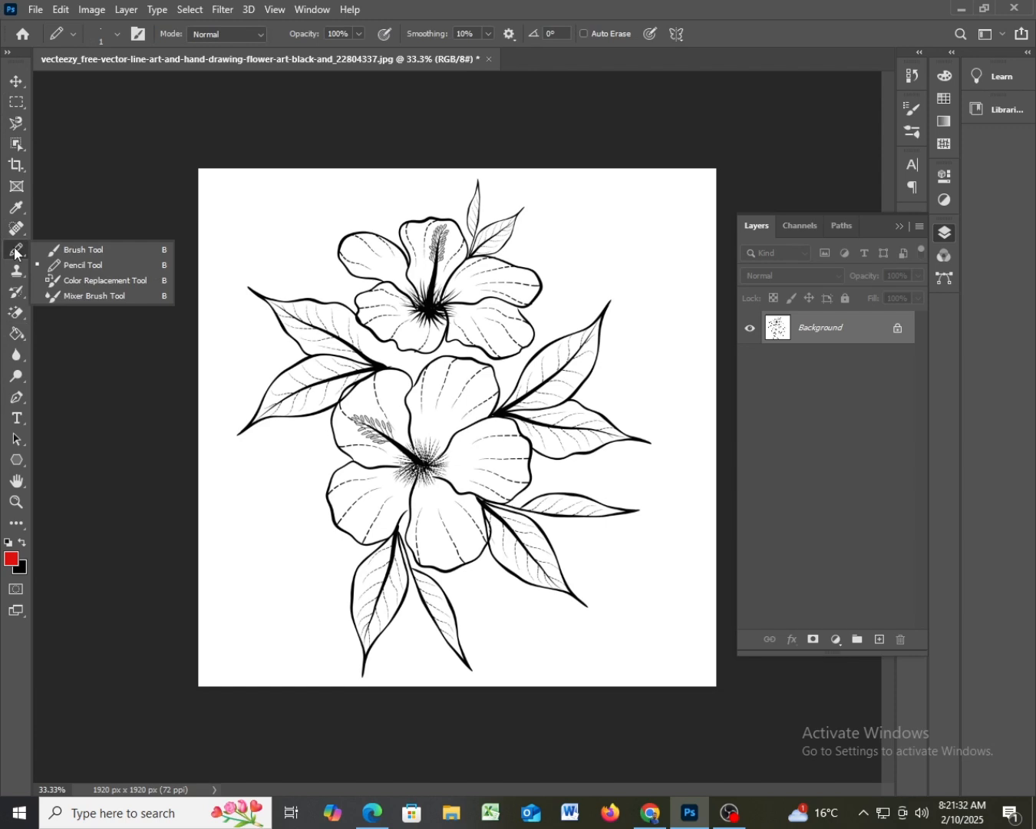
pyautogui.click(80, 262)
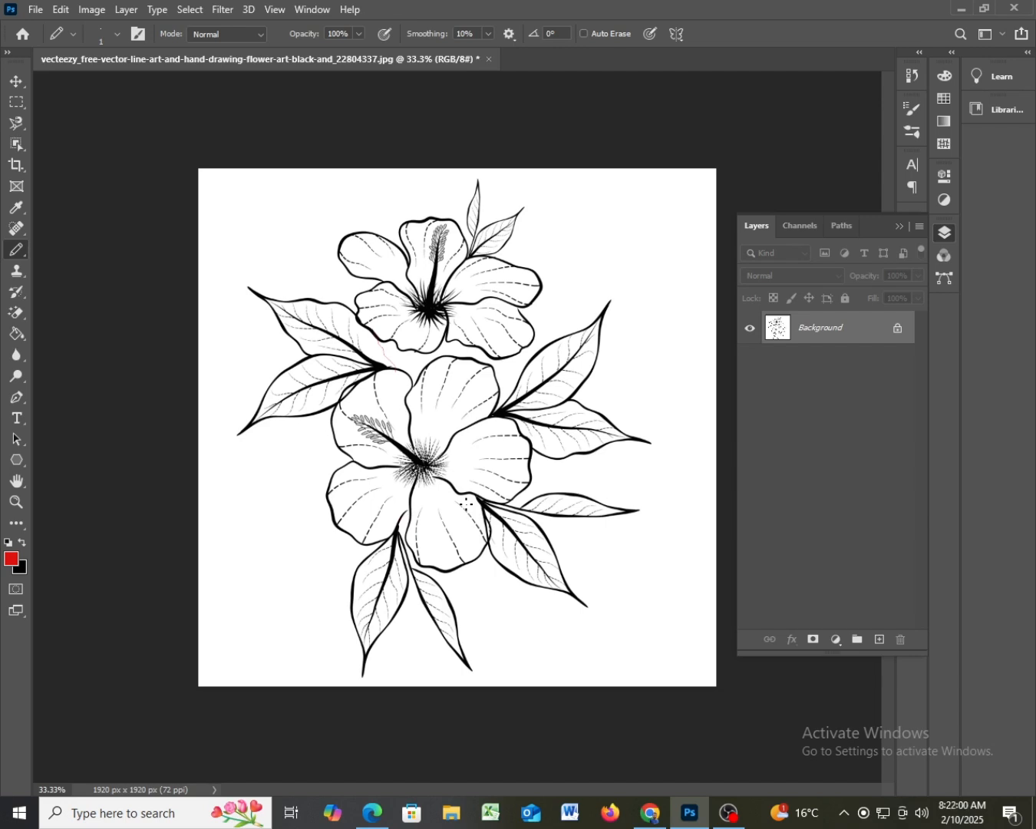
pyautogui.scroll(5, 371, 578)
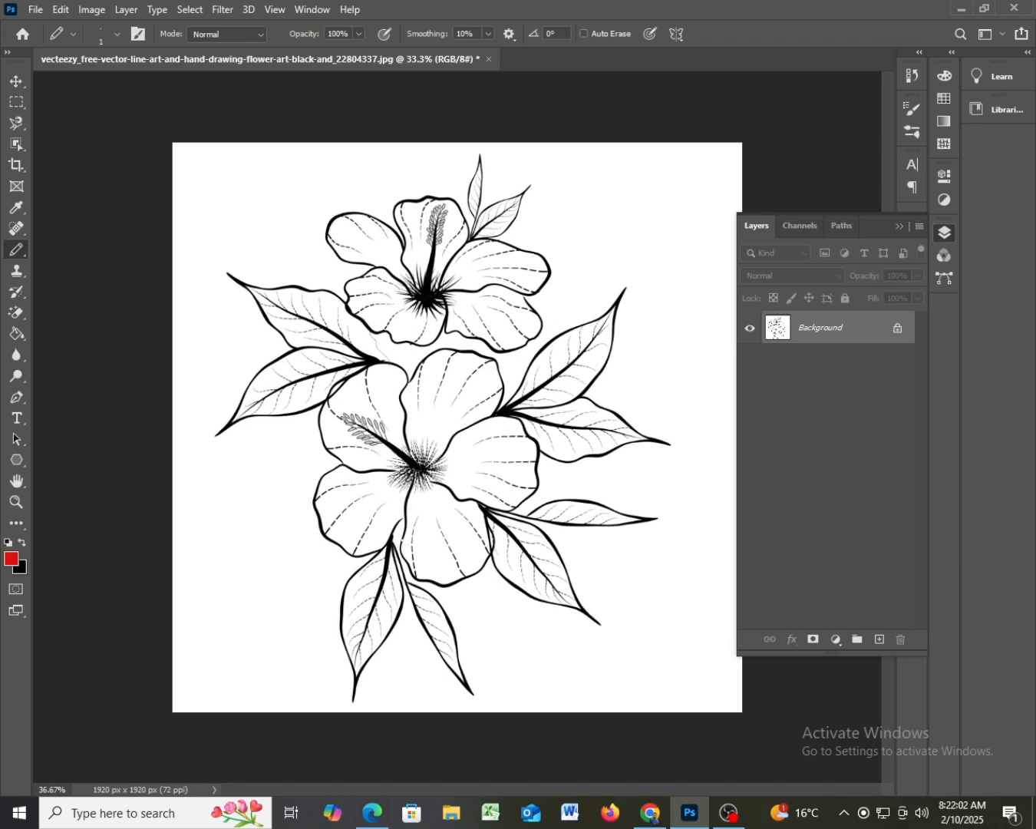
pyautogui.scroll(4, 372, 578)
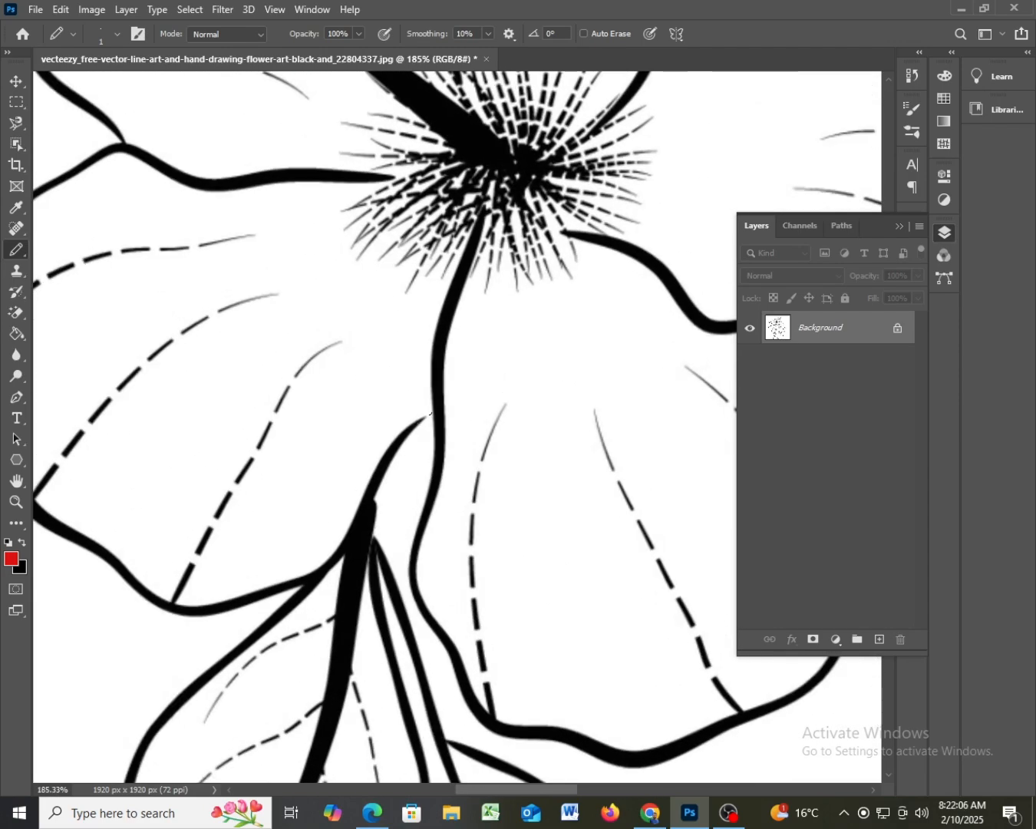
pyautogui.moveTo(425, 418); pyautogui.dragTo(439, 413)
pyautogui.hotkey('ctrl', 'z')
pyautogui.moveTo(421, 420); pyautogui.dragTo(433, 414)
# Step: Fill all five petals of the large lower flower with red using the Paint Bucket tool
pyautogui.scroll(-5, 437, 495)
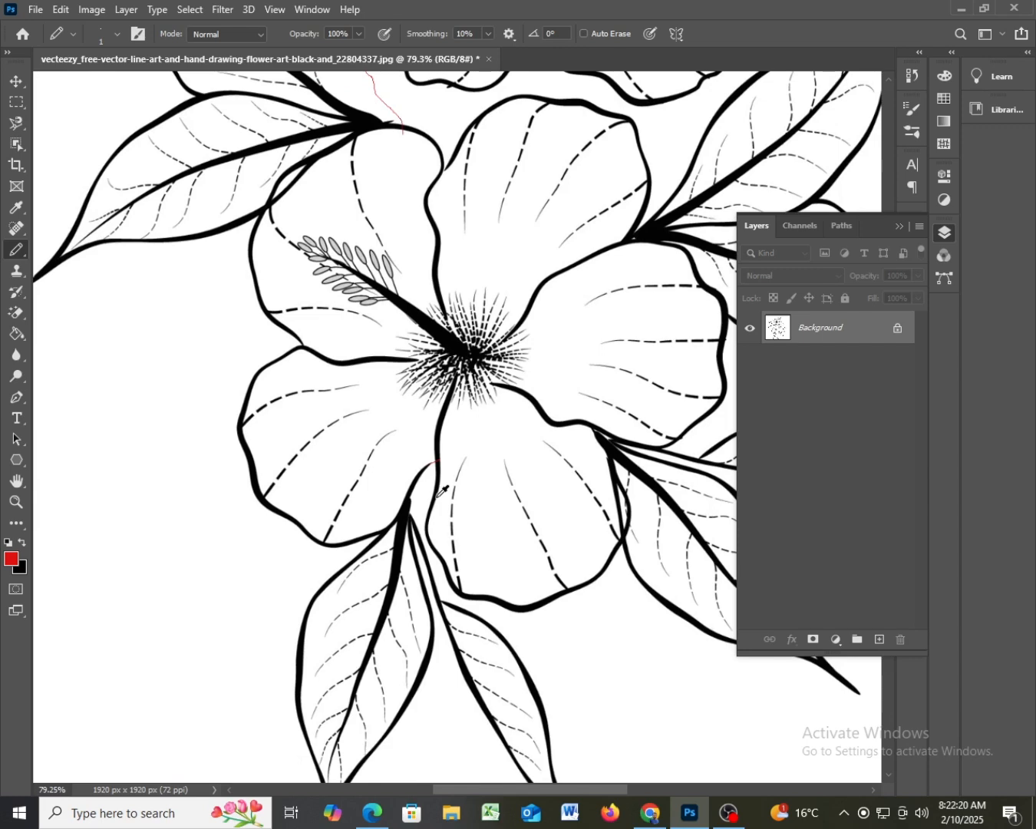
pyautogui.scroll(-2, 442, 491)
pyautogui.scroll(-2, 443, 492)
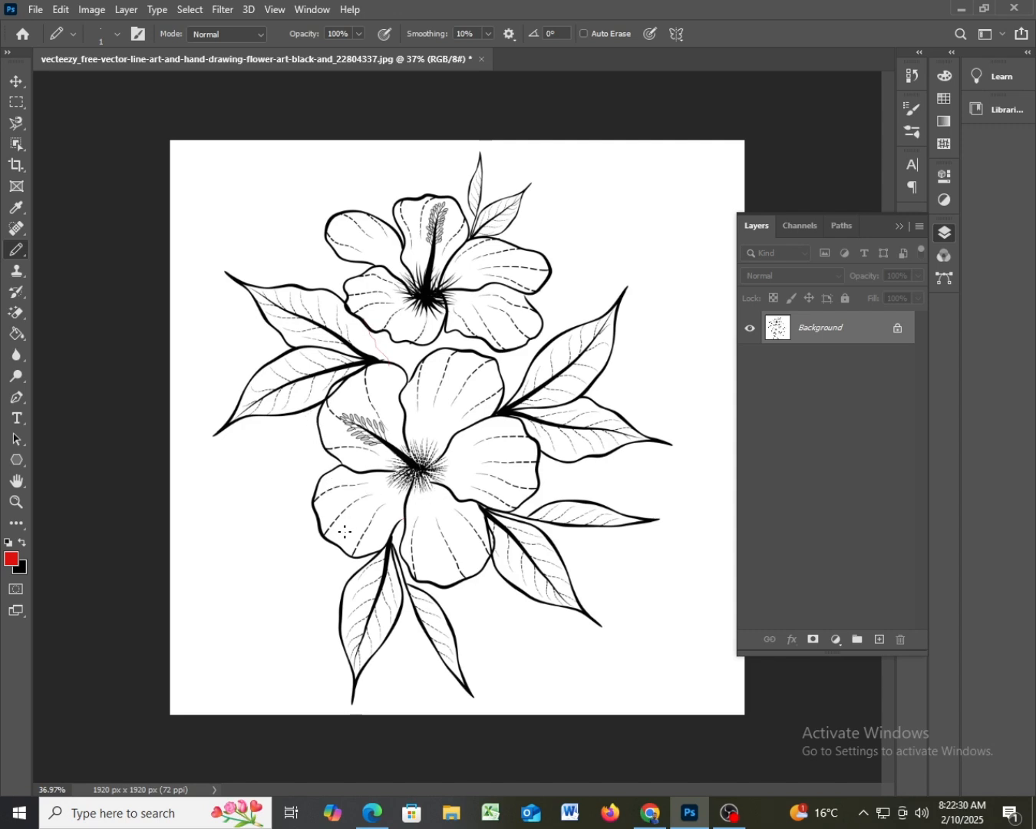
pyautogui.click(17, 336)
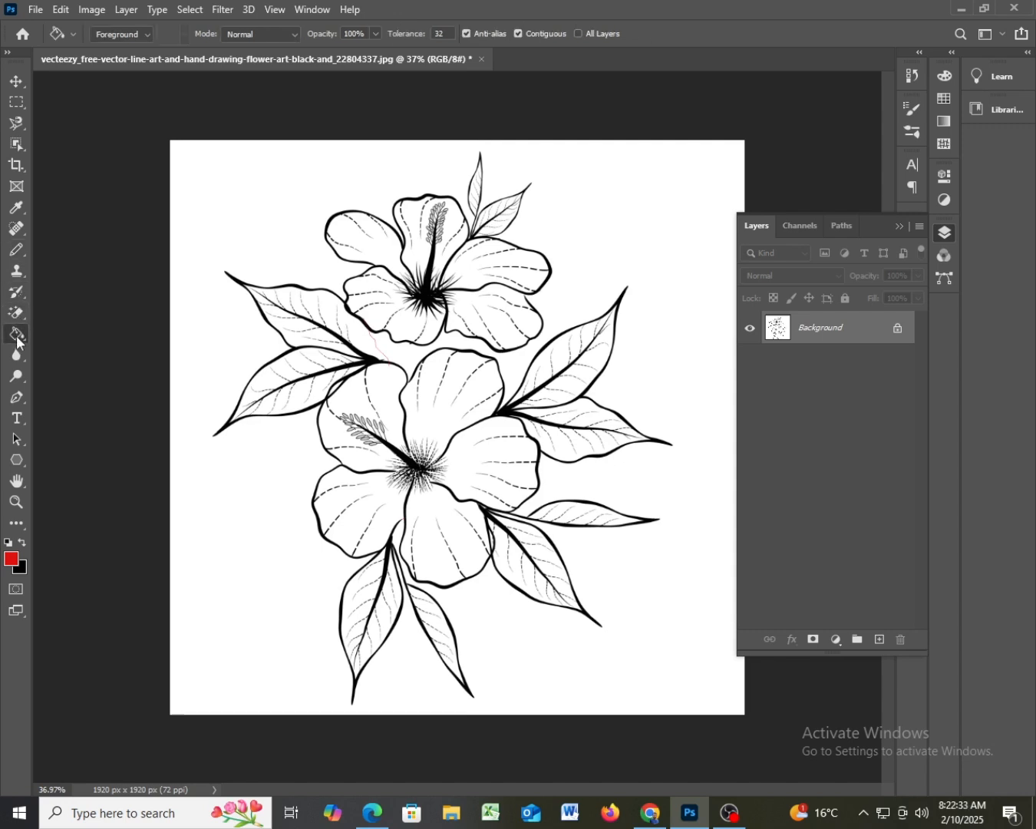
pyautogui.click(354, 517)
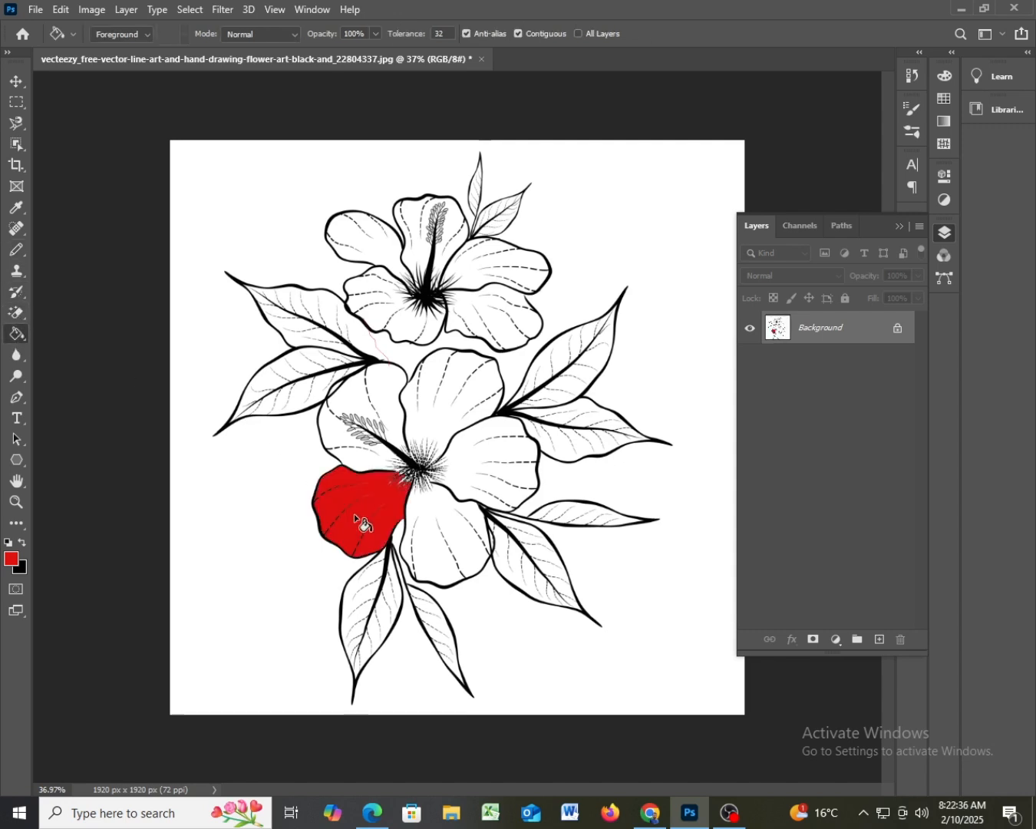
pyautogui.click(438, 415)
pyautogui.click(496, 471)
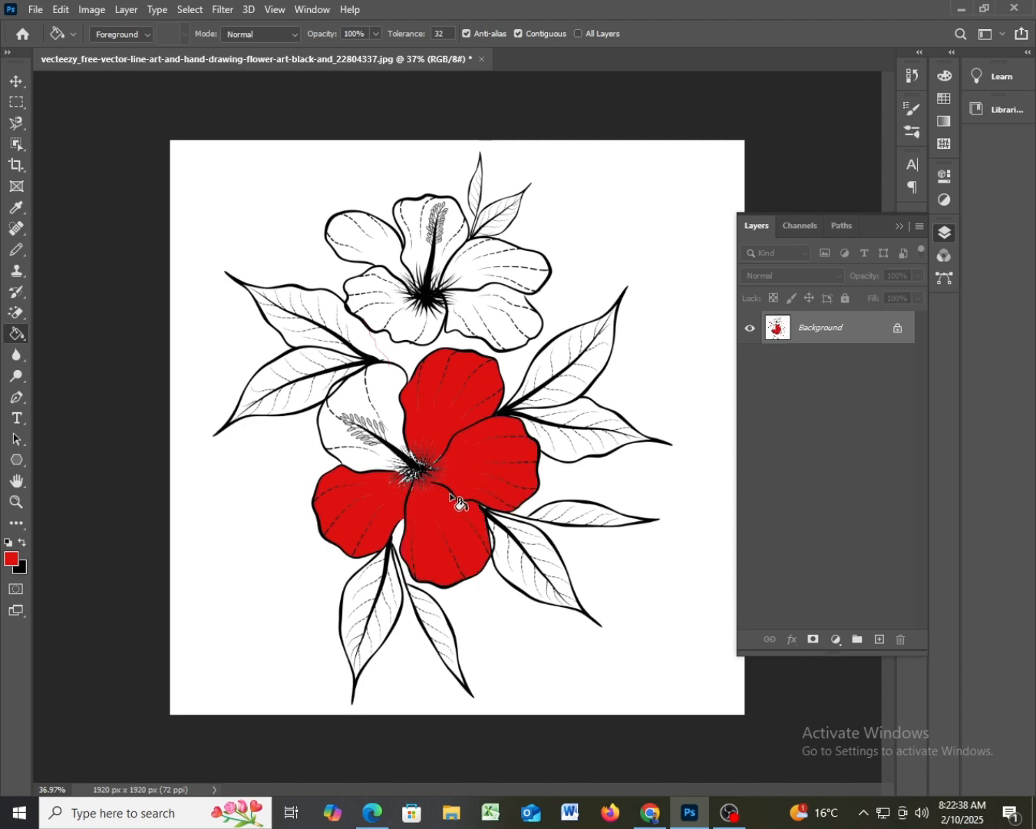
pyautogui.click(375, 380)
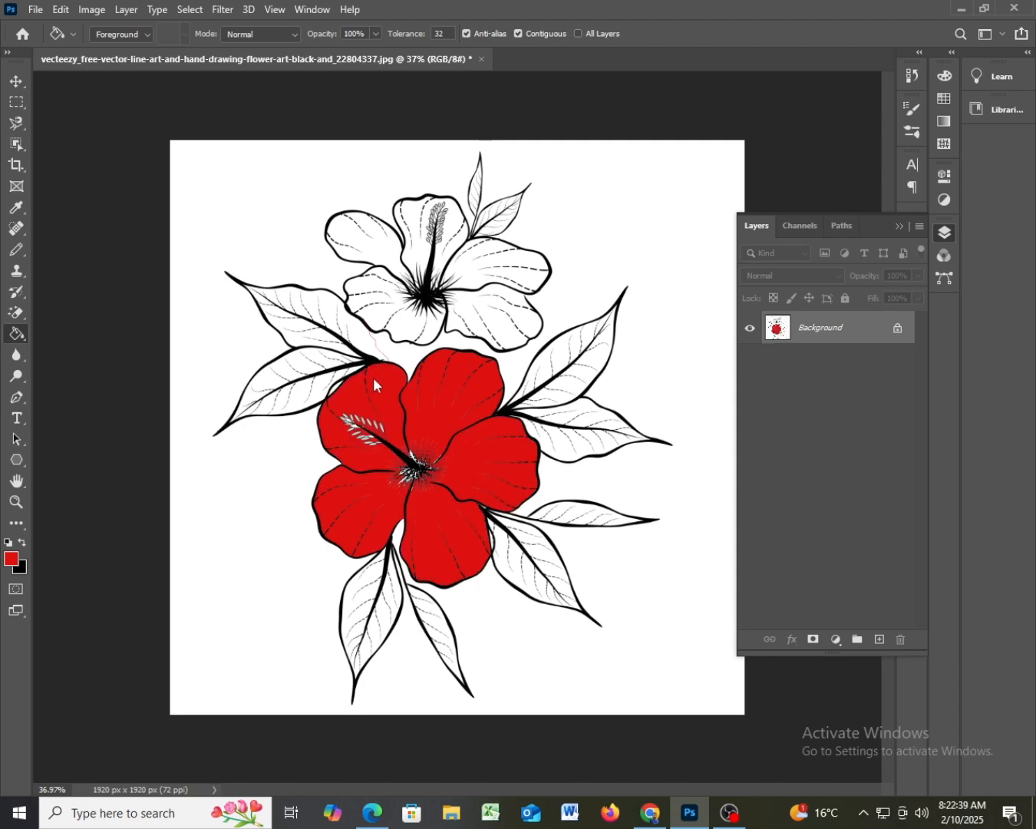
# Step: Fill all five petals of the smaller upper flower with the same red
pyautogui.click(481, 305)
pyautogui.click(488, 270)
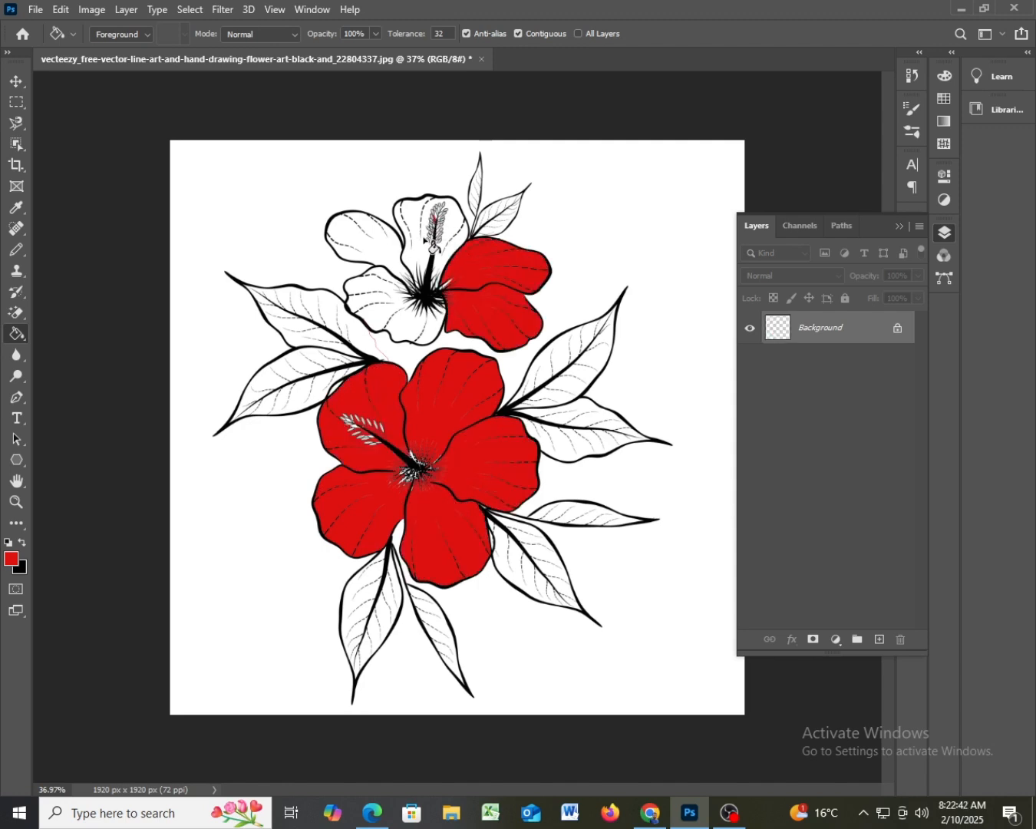
pyautogui.click(426, 241)
pyautogui.click(368, 252)
pyautogui.click(382, 305)
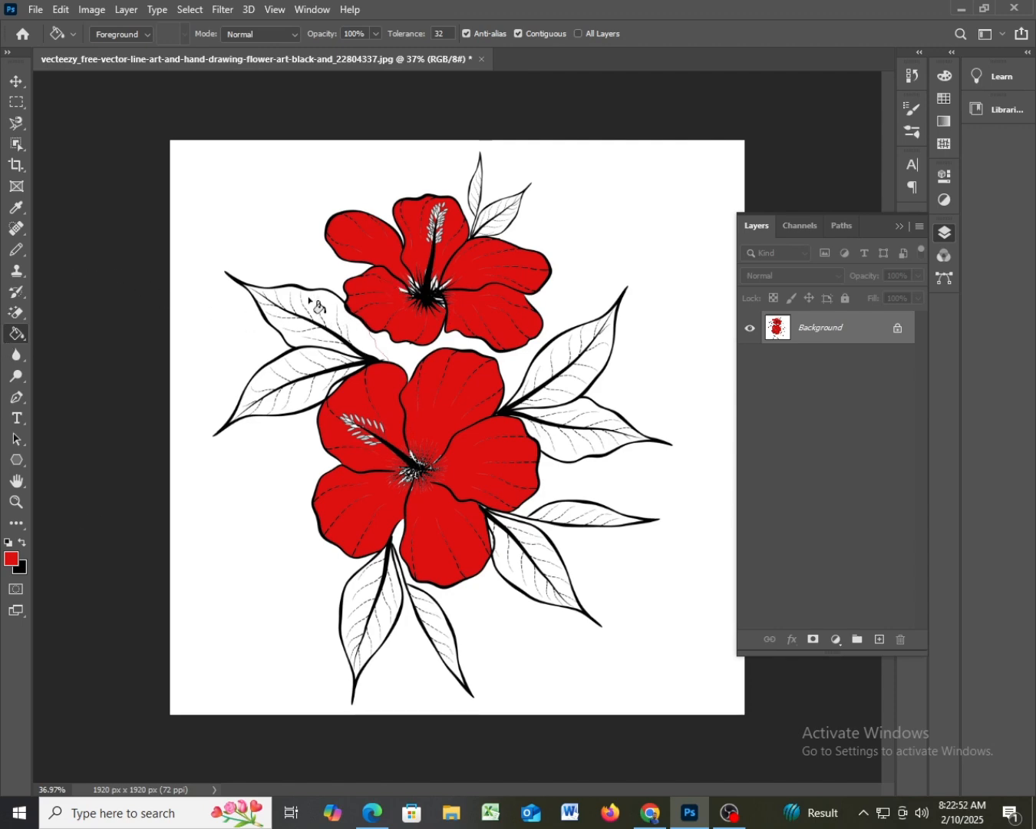
# Step: Set the foreground color to a medium yellowish green and fill the two leaves on the drawing's left side with the Paint Bucket
pyautogui.click(12, 560)
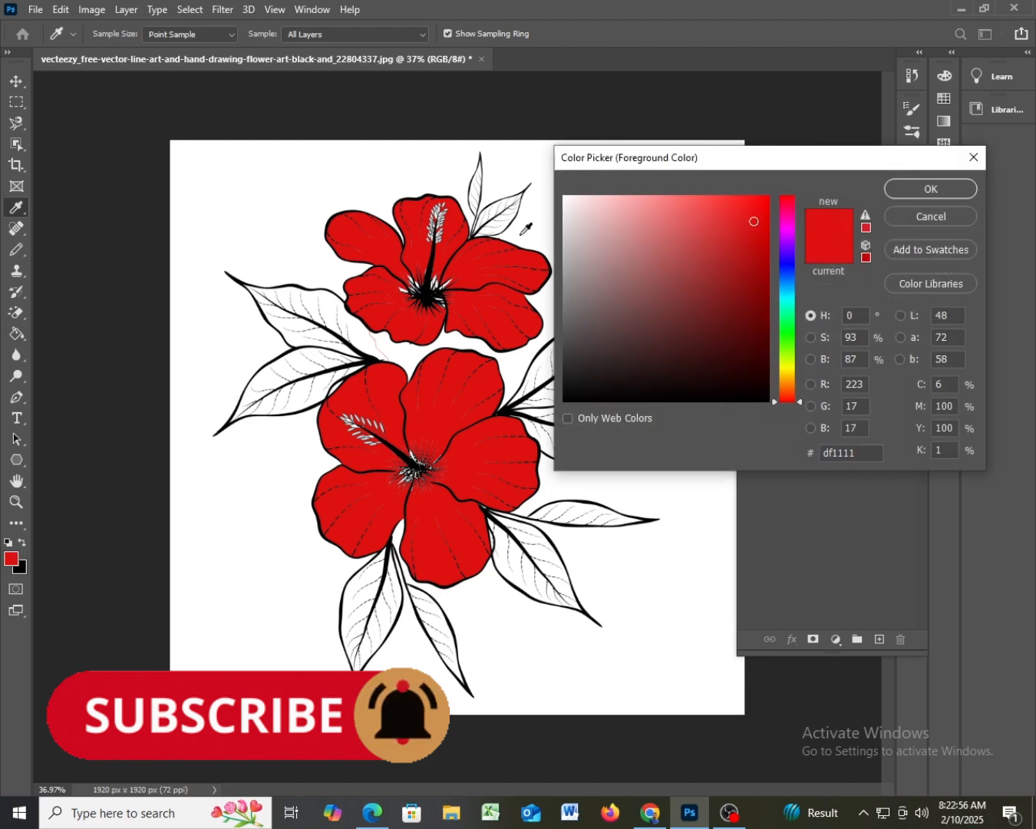
pyautogui.click(787, 353)
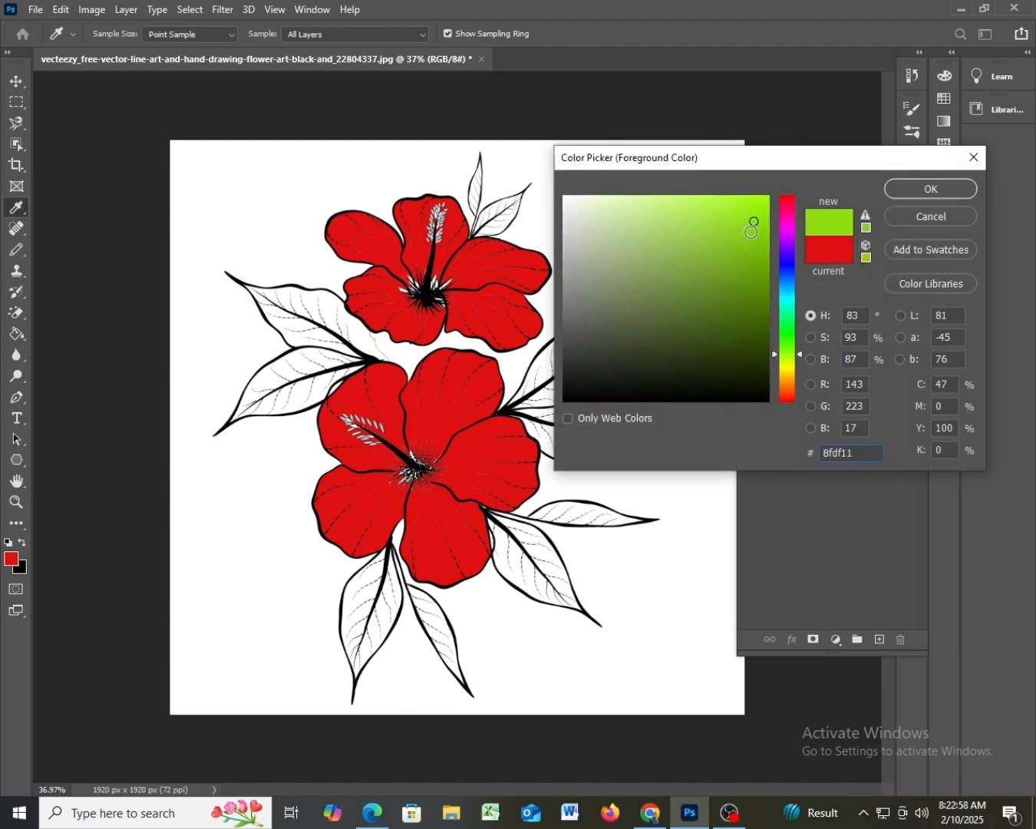
pyautogui.click(760, 252)
pyautogui.click(921, 189)
pyautogui.press('g')
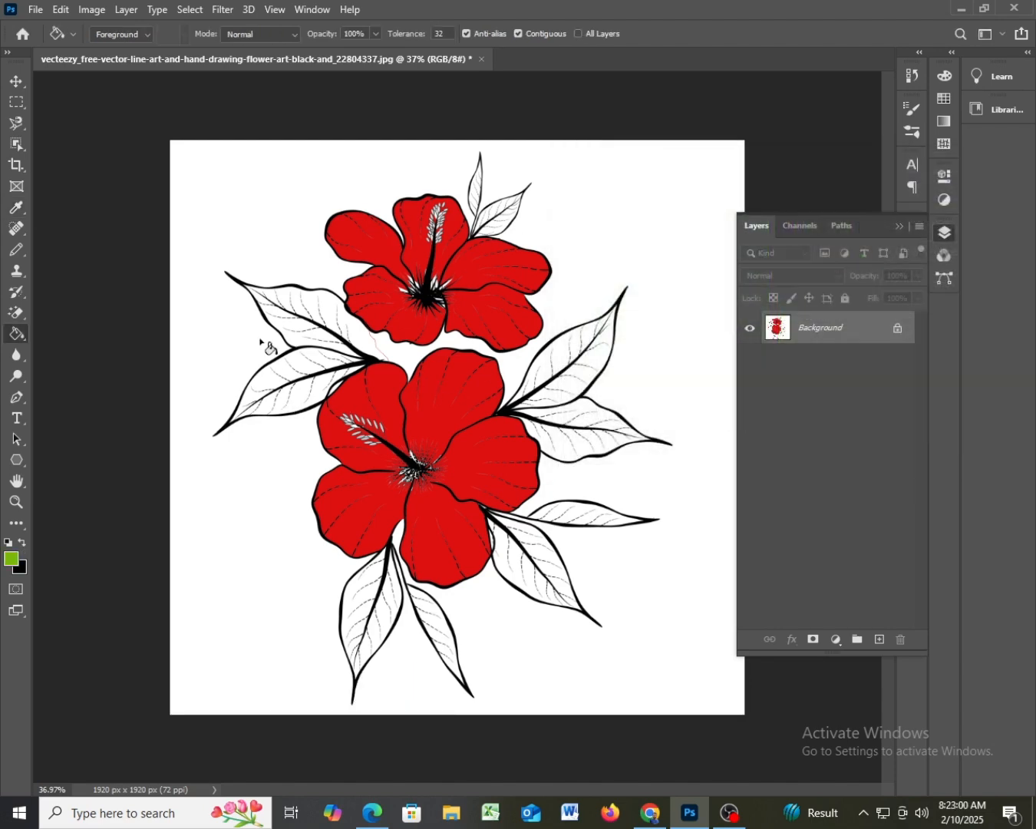
pyautogui.click(311, 296)
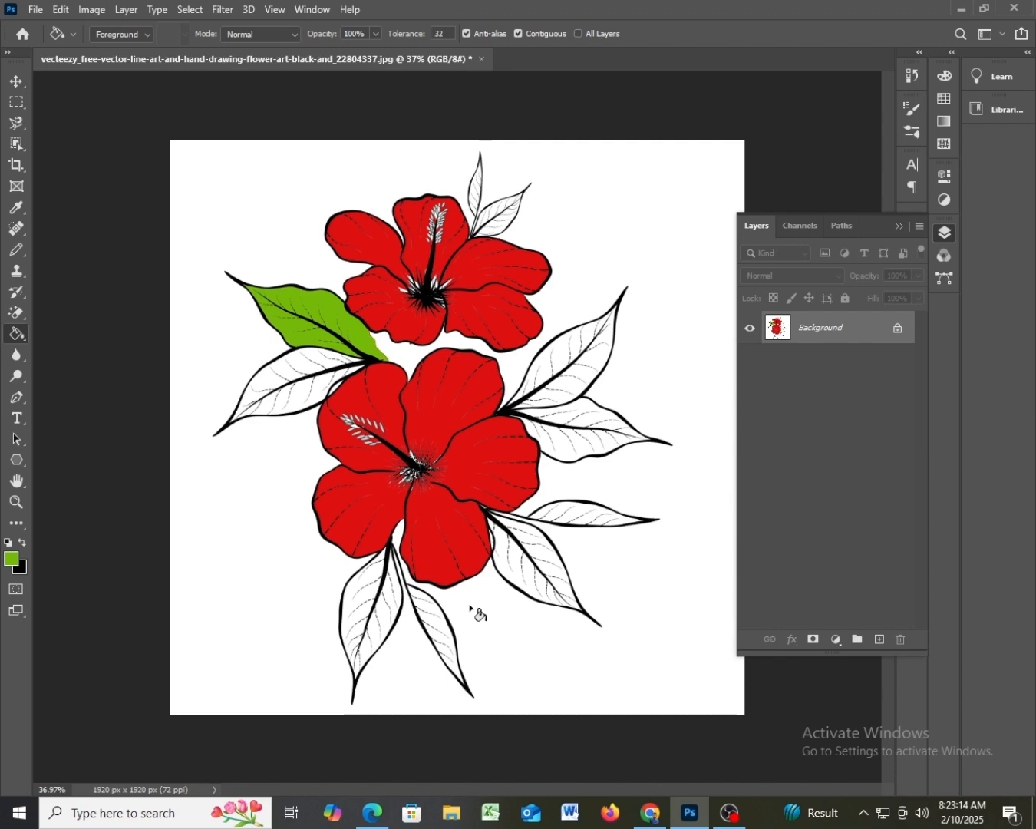
pyautogui.click(314, 370)
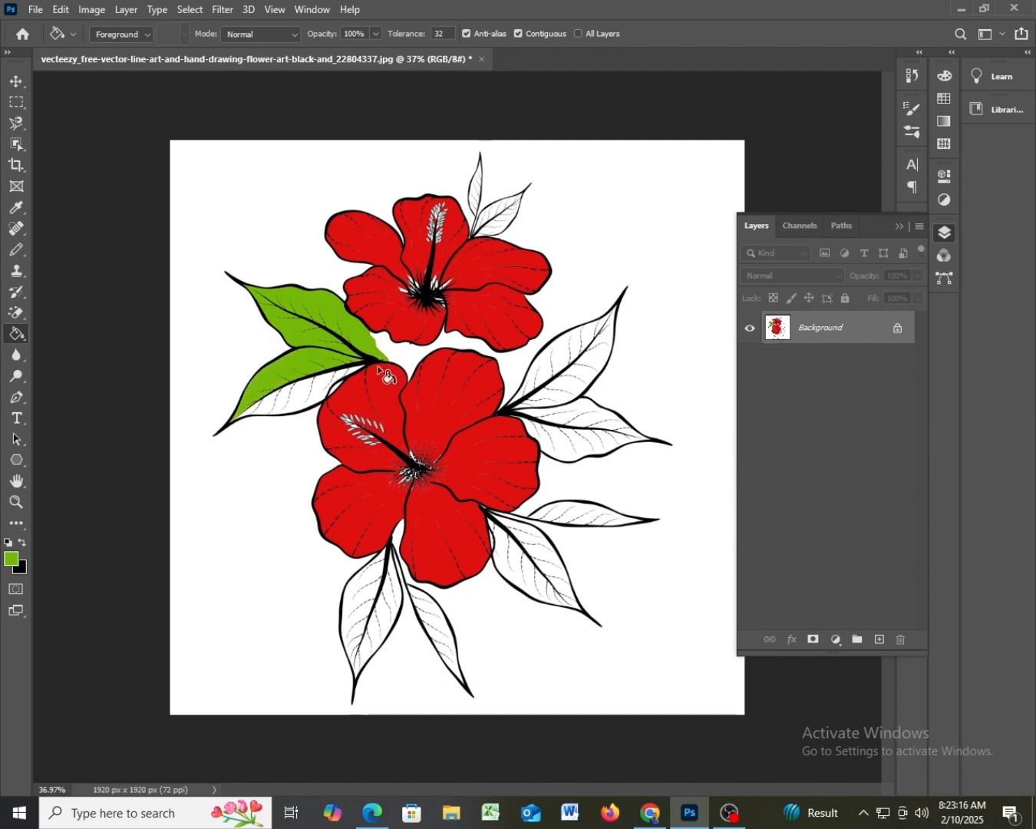
pyautogui.click(296, 408)
# Step: Fill the four leaves on the right side of the large flower with the green foreground color
pyautogui.click(550, 367)
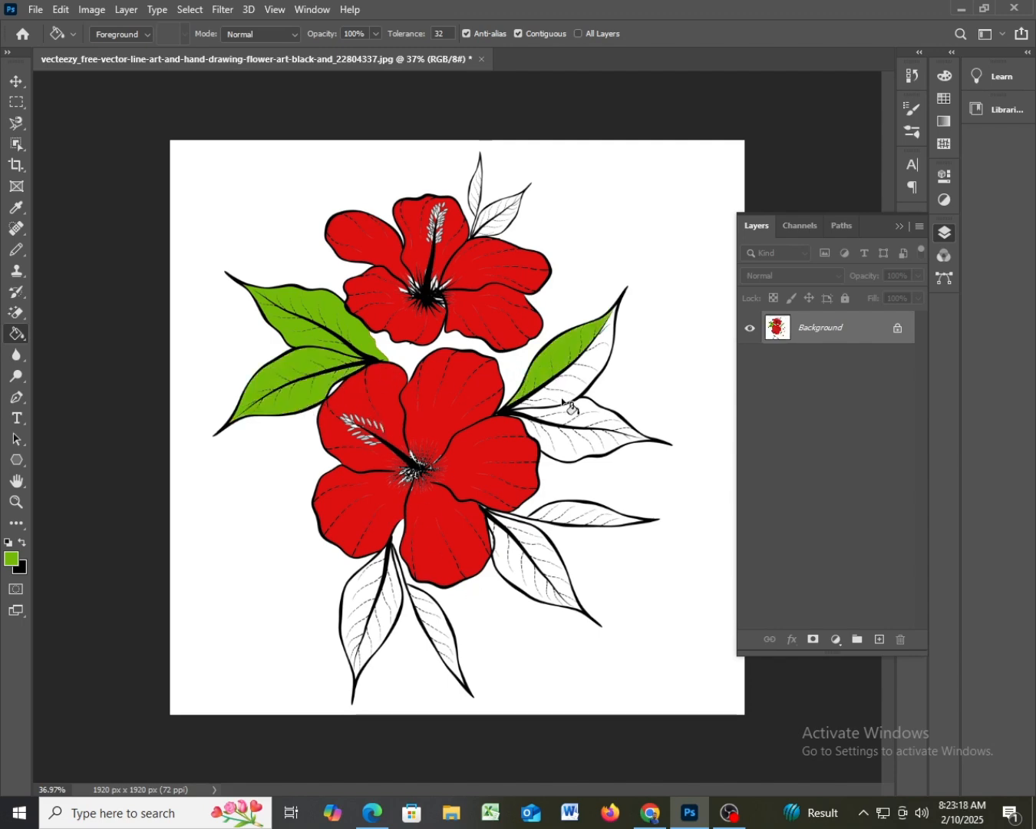
pyautogui.click(565, 401)
pyautogui.click(596, 428)
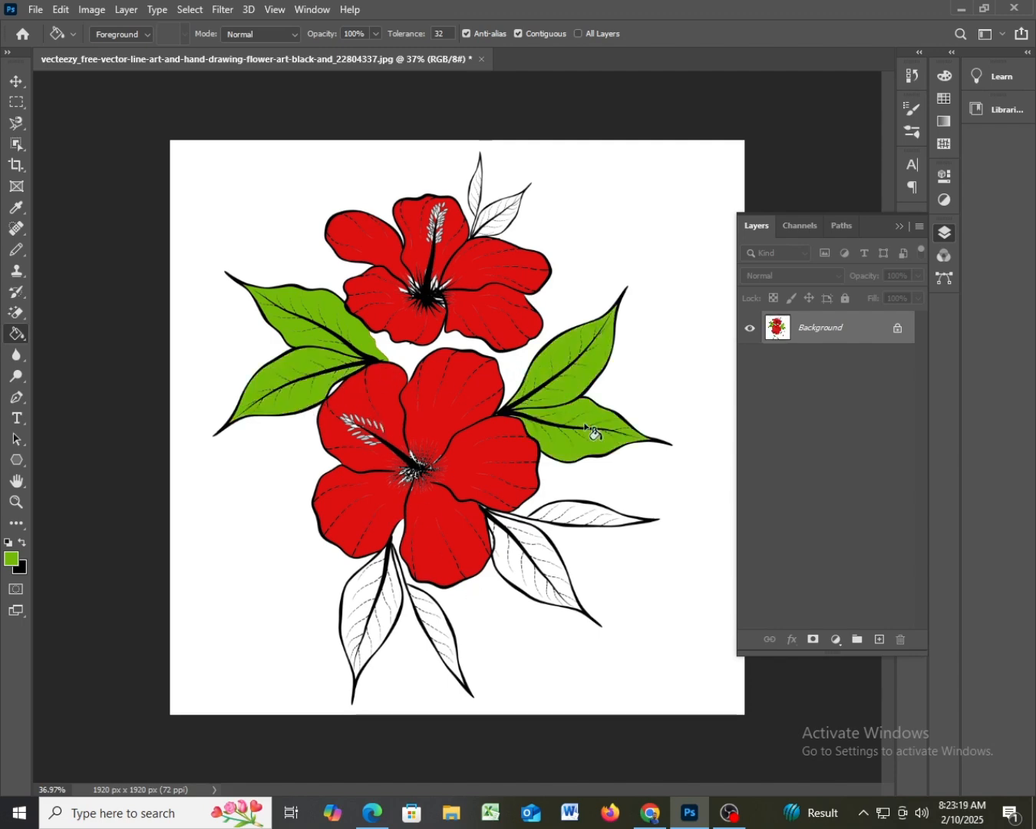
pyautogui.click(559, 524)
pyautogui.click(499, 553)
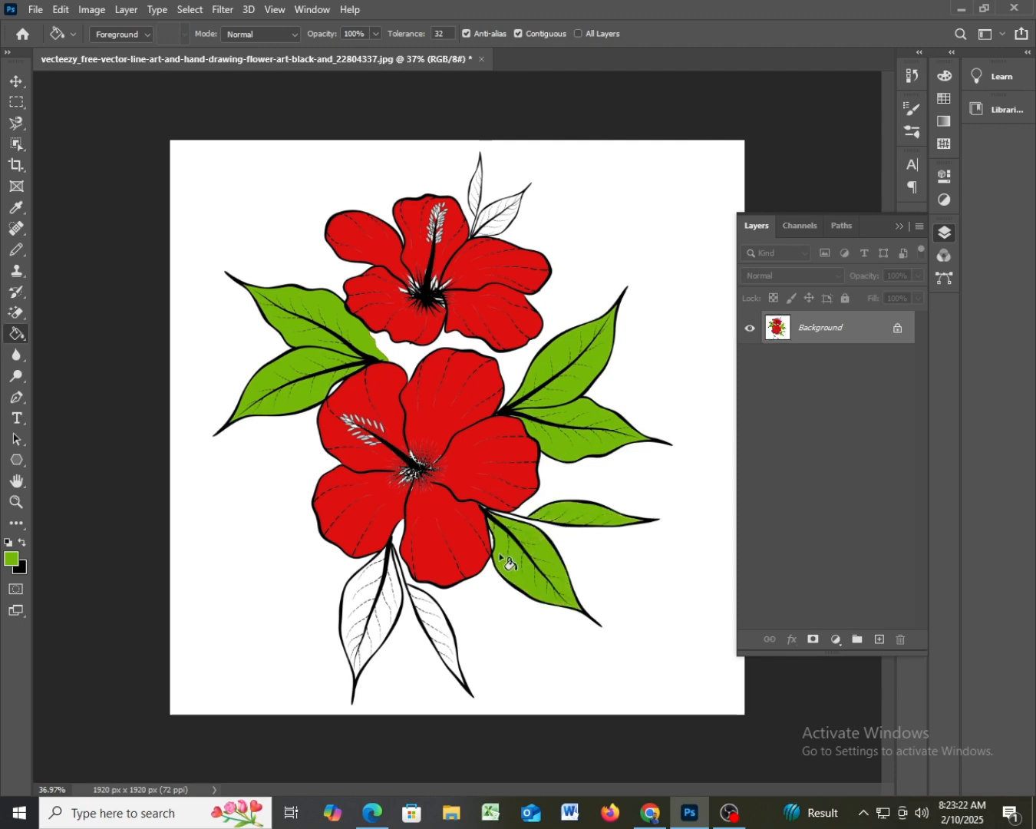
# Step: Fill the two leaves below the large flower and the two small leaves above the upper flower with green
pyautogui.click(431, 614)
pyautogui.click(385, 593)
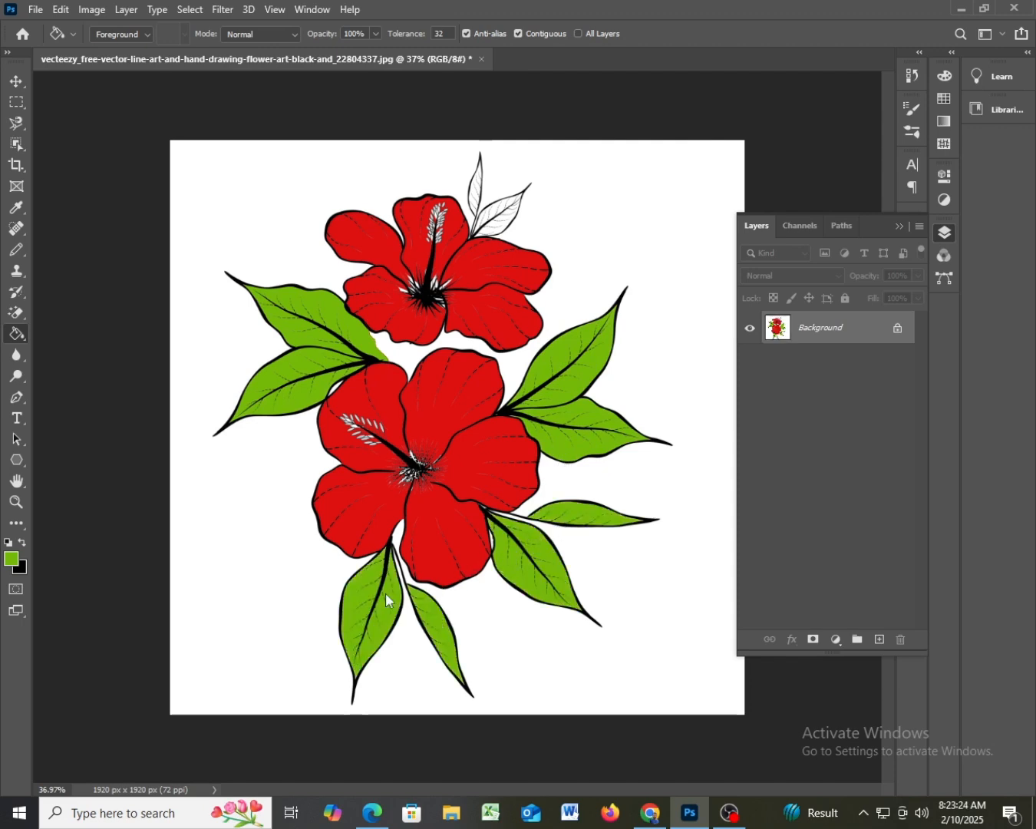
pyautogui.click(486, 220)
pyautogui.click(477, 188)
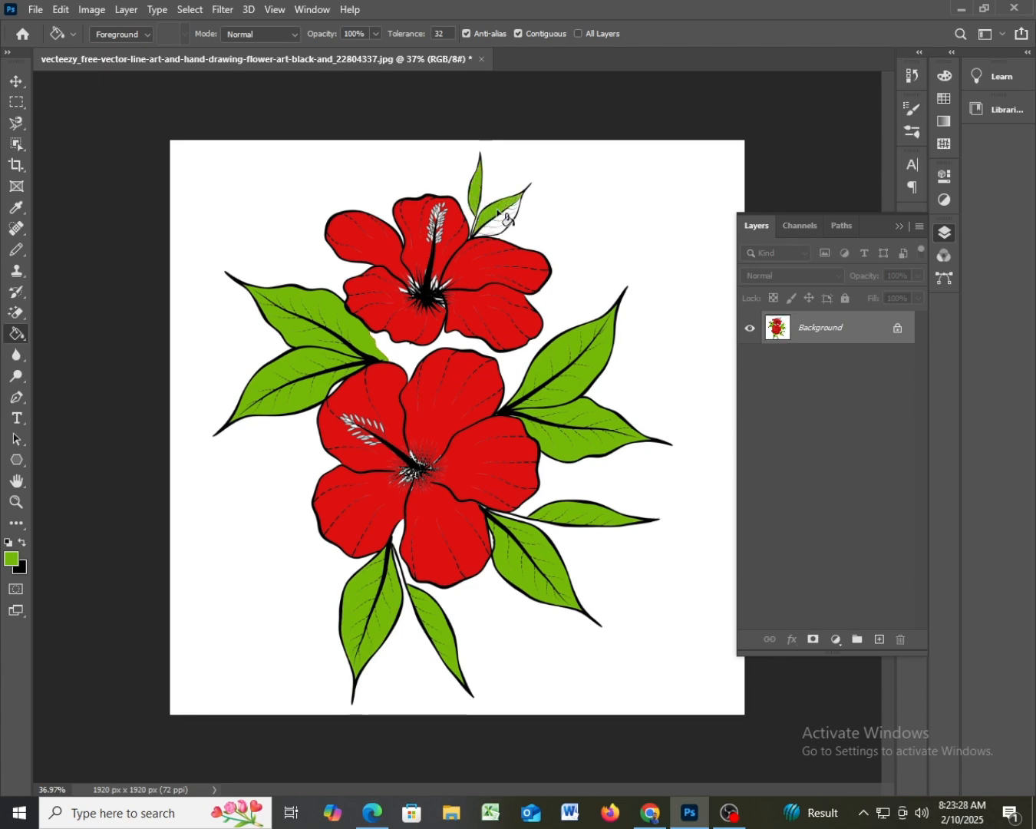
pyautogui.click(504, 221)
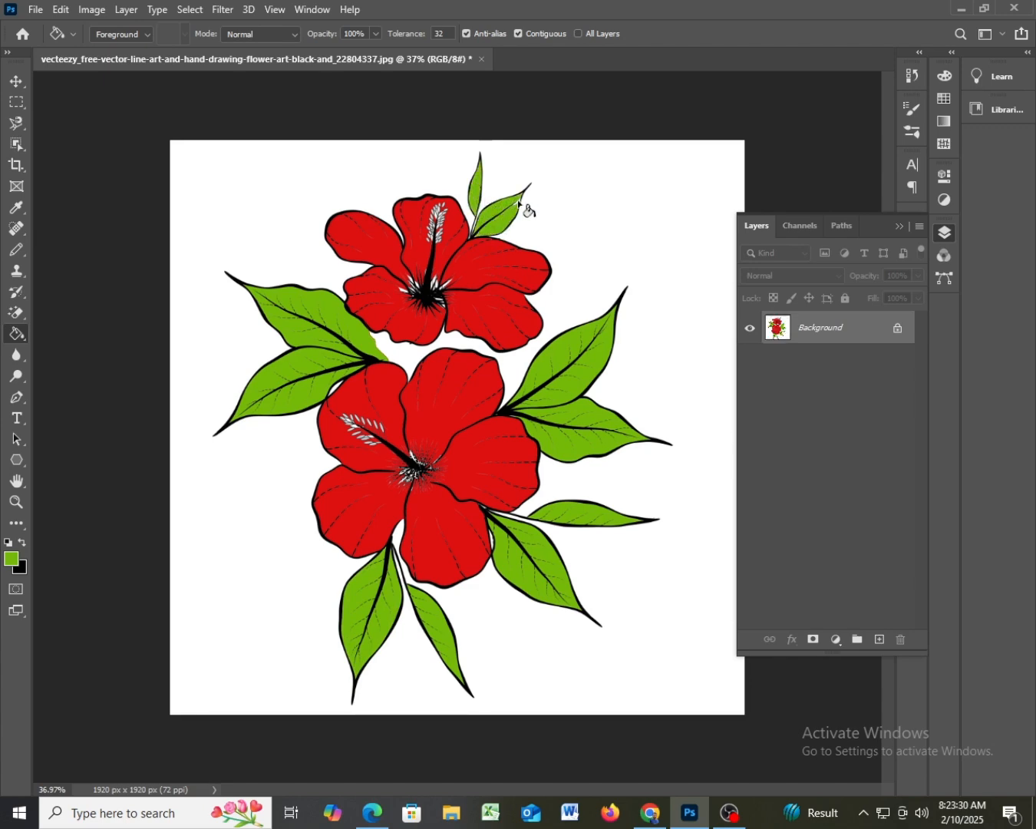